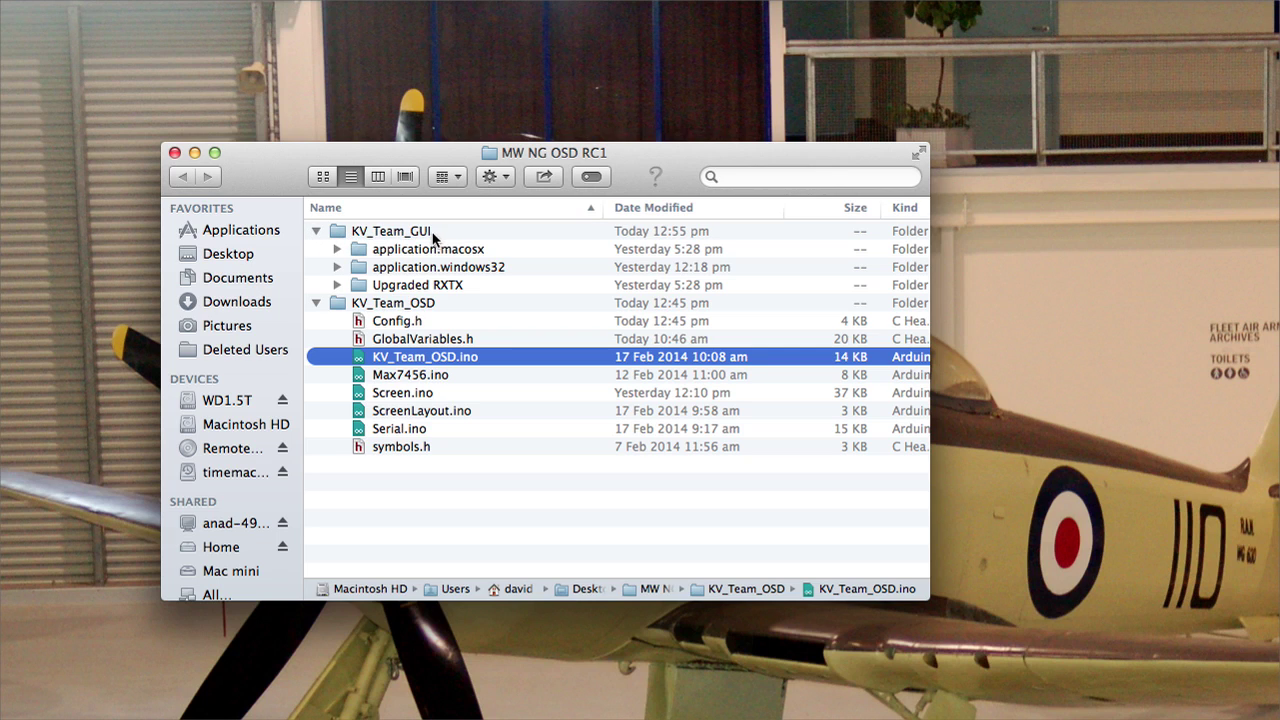
Launch KV_Team_OSD_GUI from the application.macosx folder and connect it to the USBSER serial port.
click(338, 250)
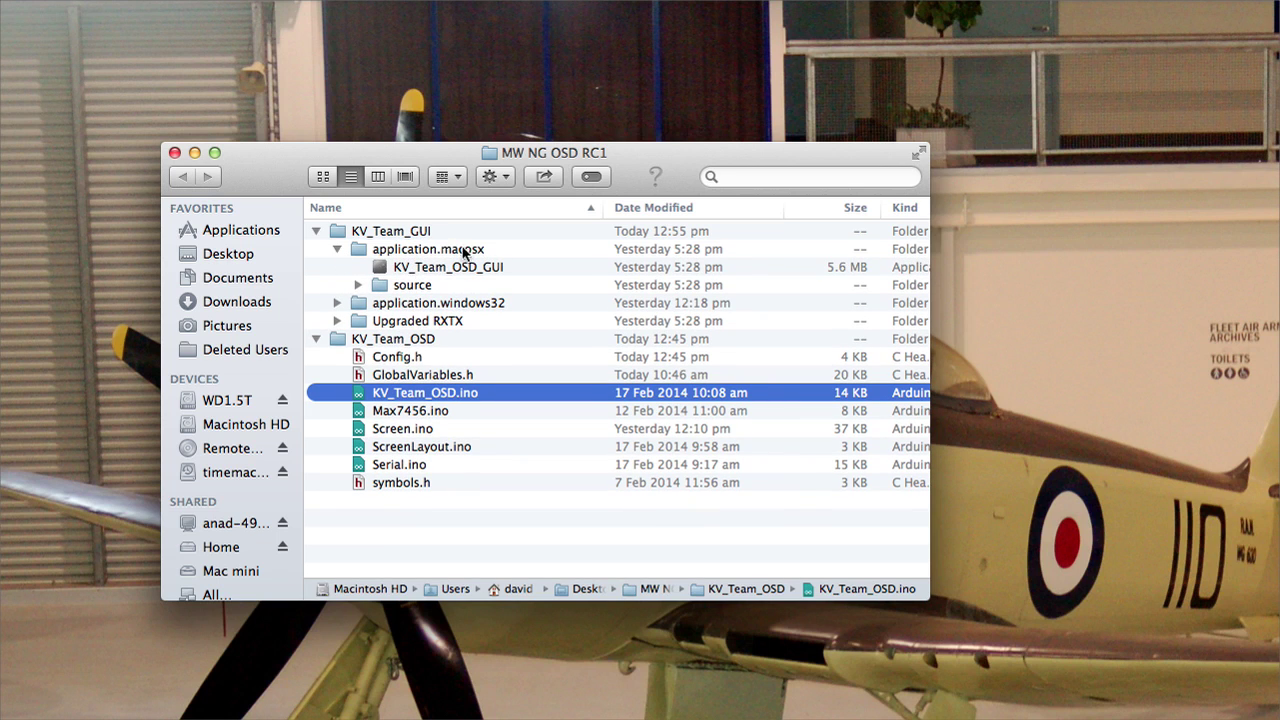
click(447, 268)
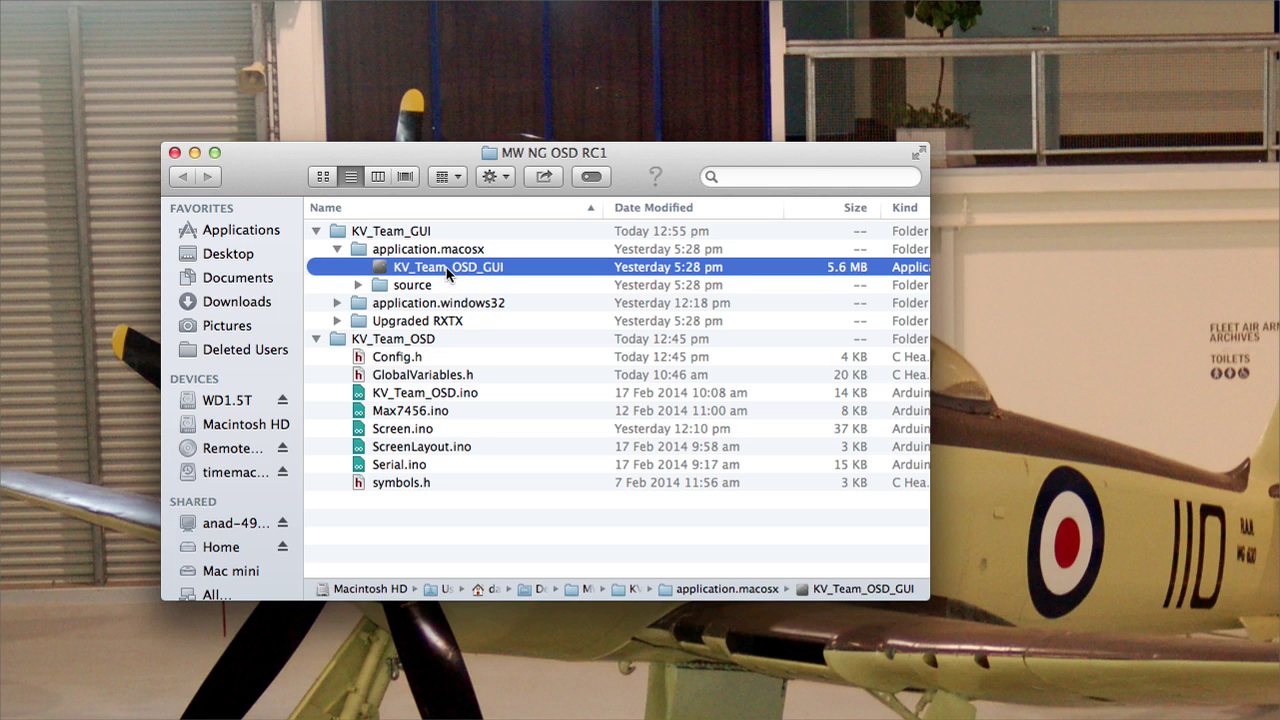
double_click(446, 267)
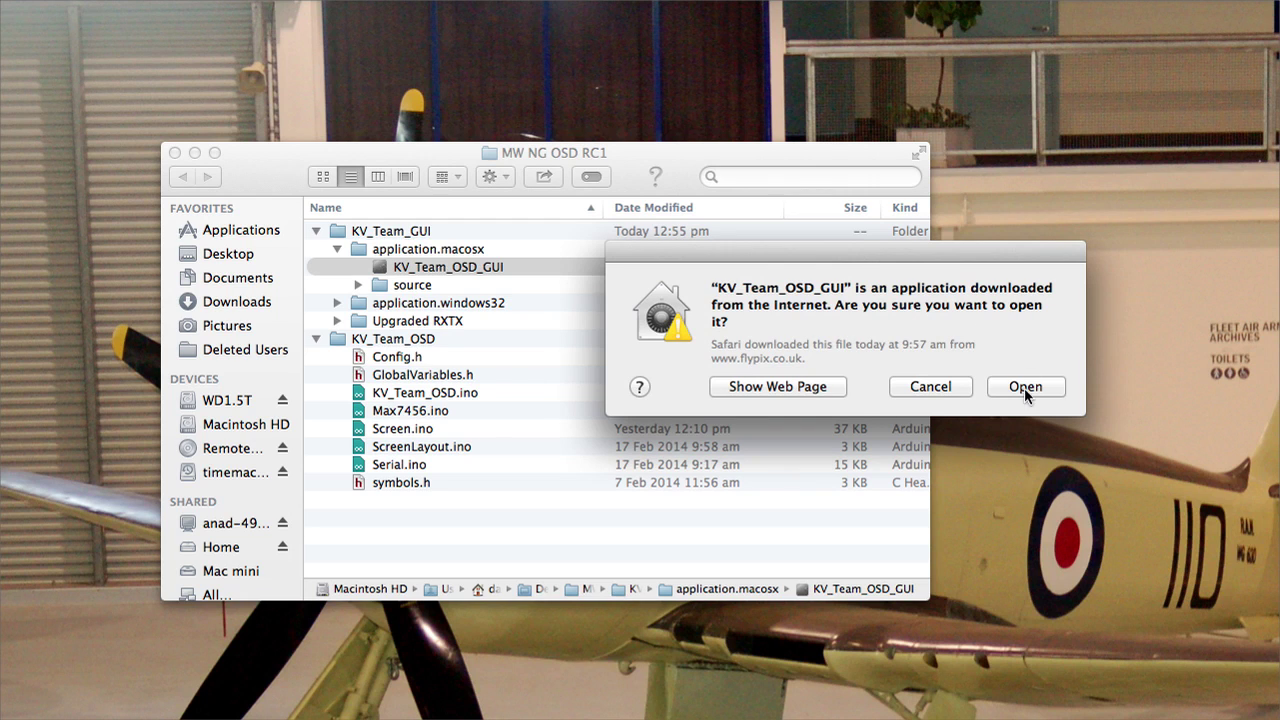
click(1024, 387)
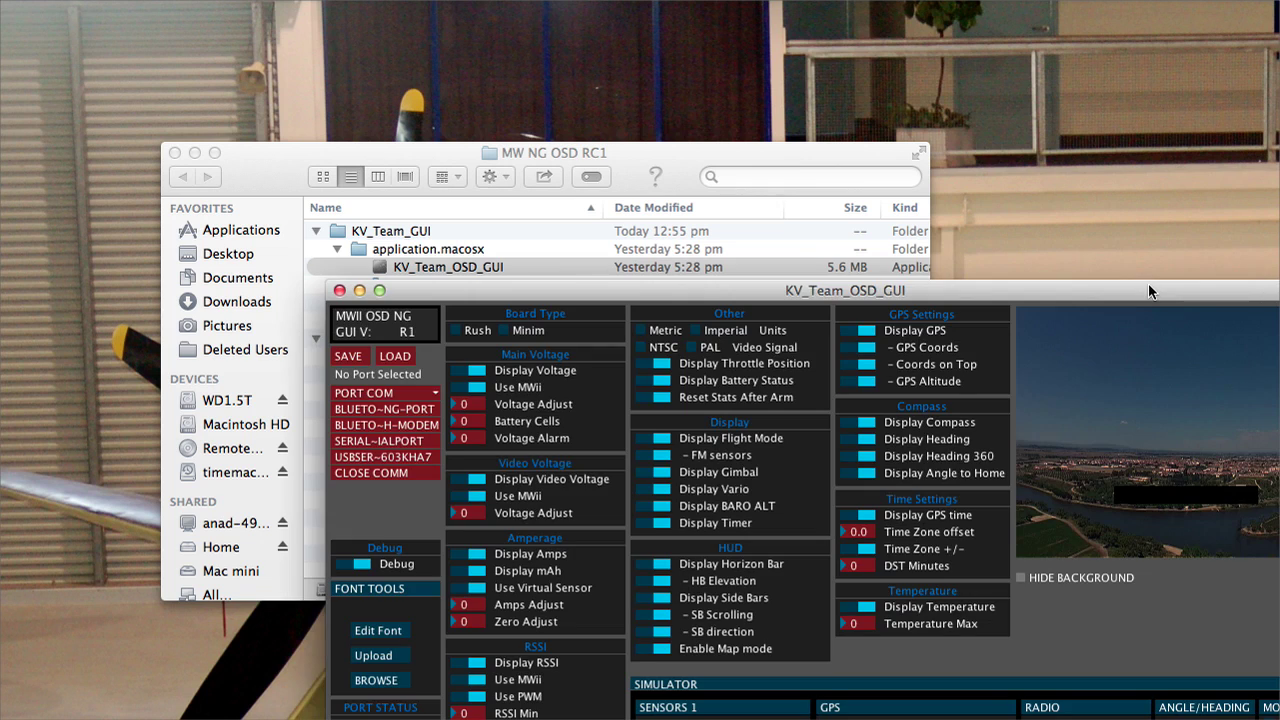
drag(1148, 286, 935, 57)
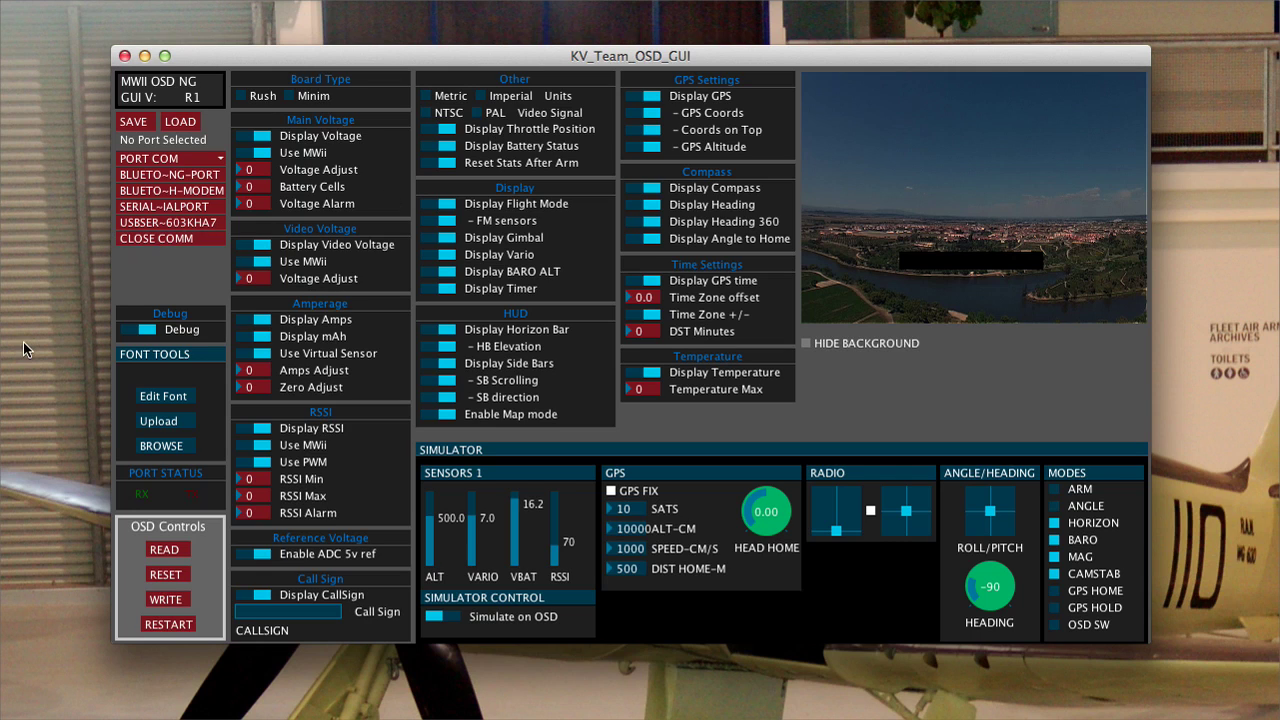
click(156, 227)
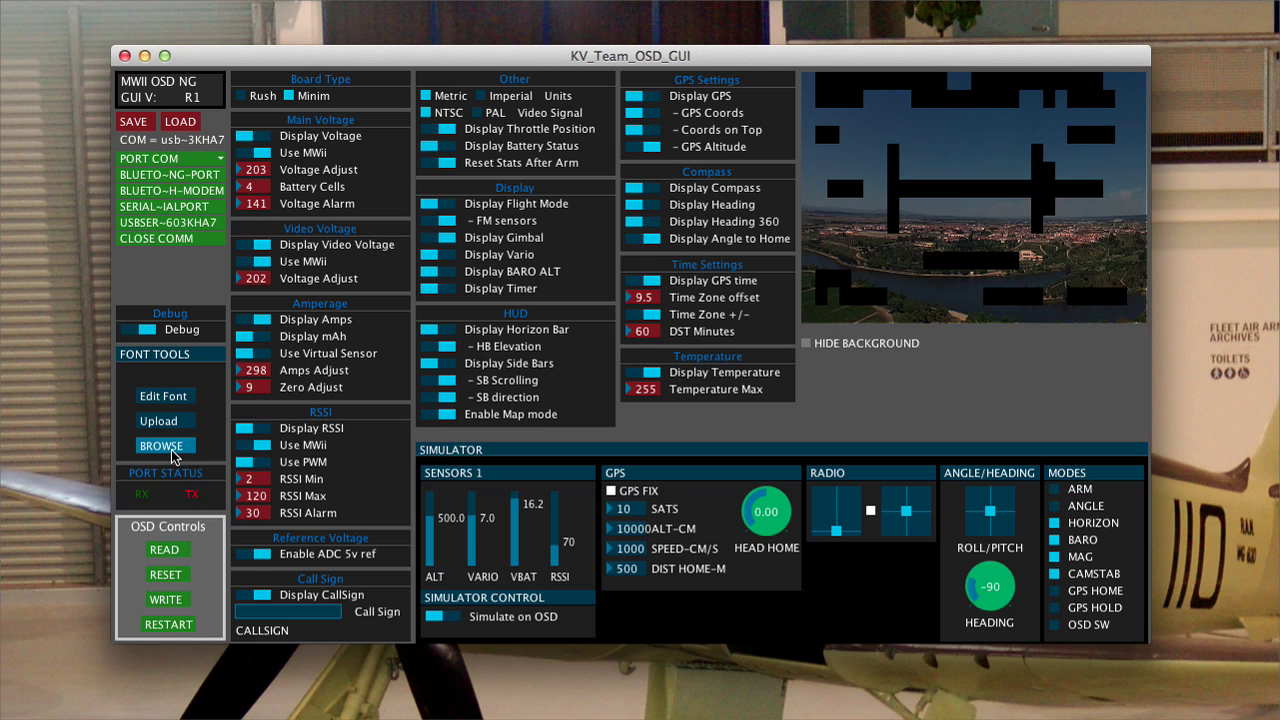
Browse for a font file in the data folder under Desktop/MW NG OSD RC1/KV_Team_GUI/application.windows32.
click(174, 448)
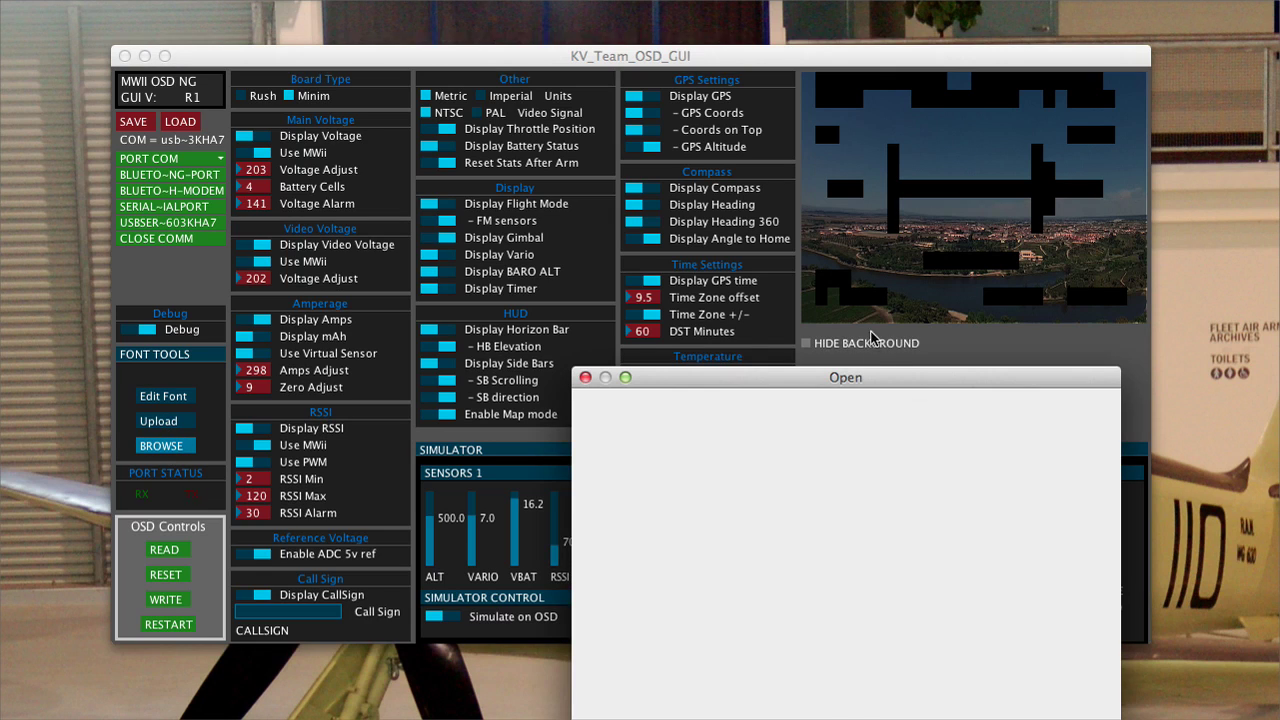
drag(908, 383, 767, 150)
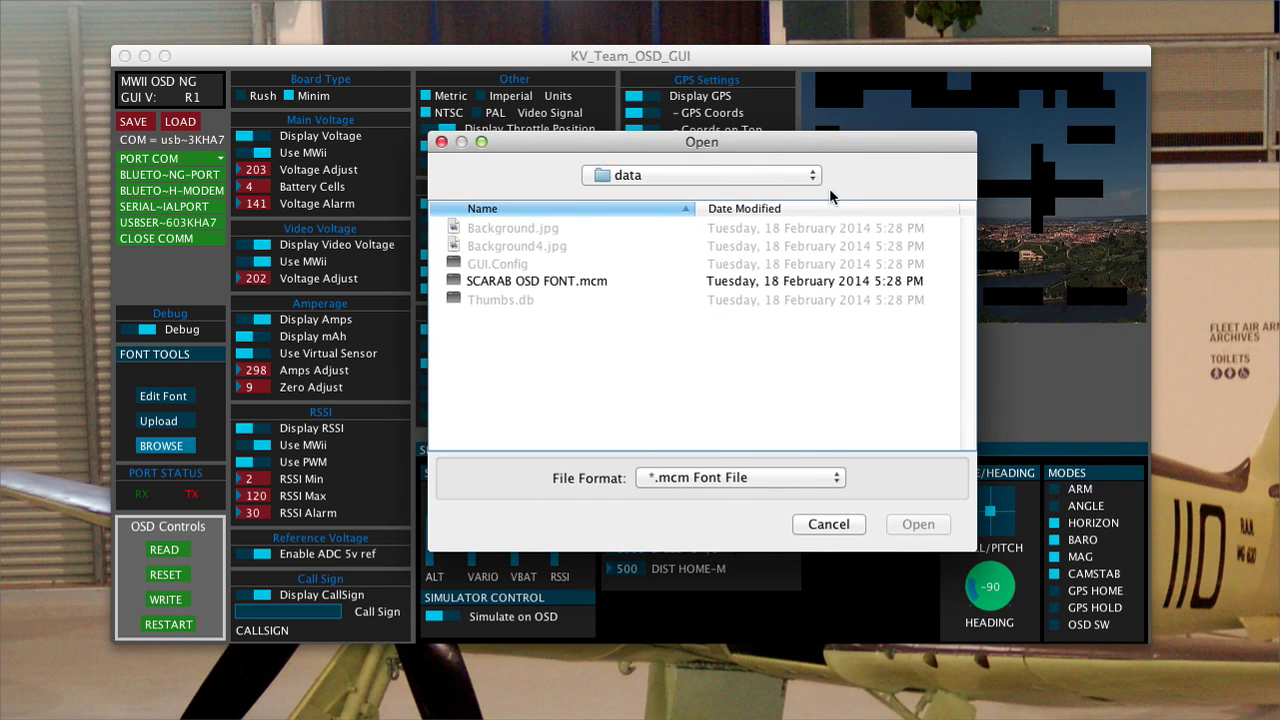
click(815, 176)
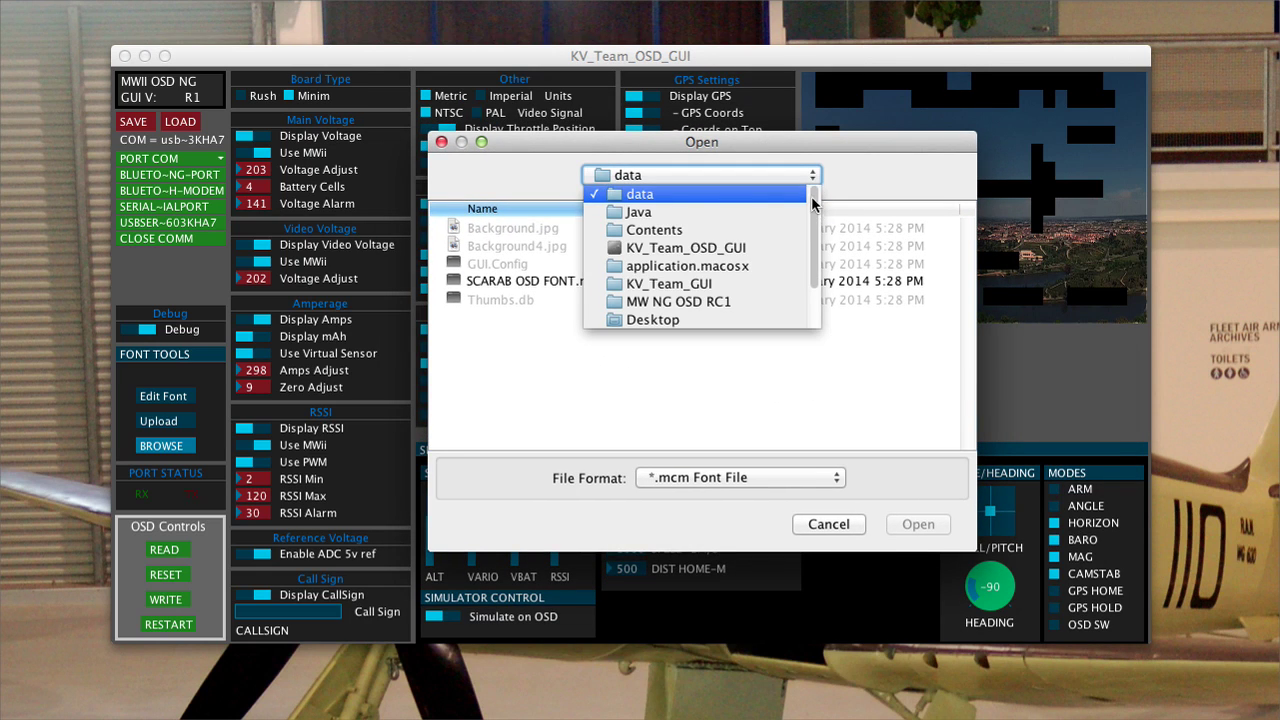
scroll(812, 236, down, 3)
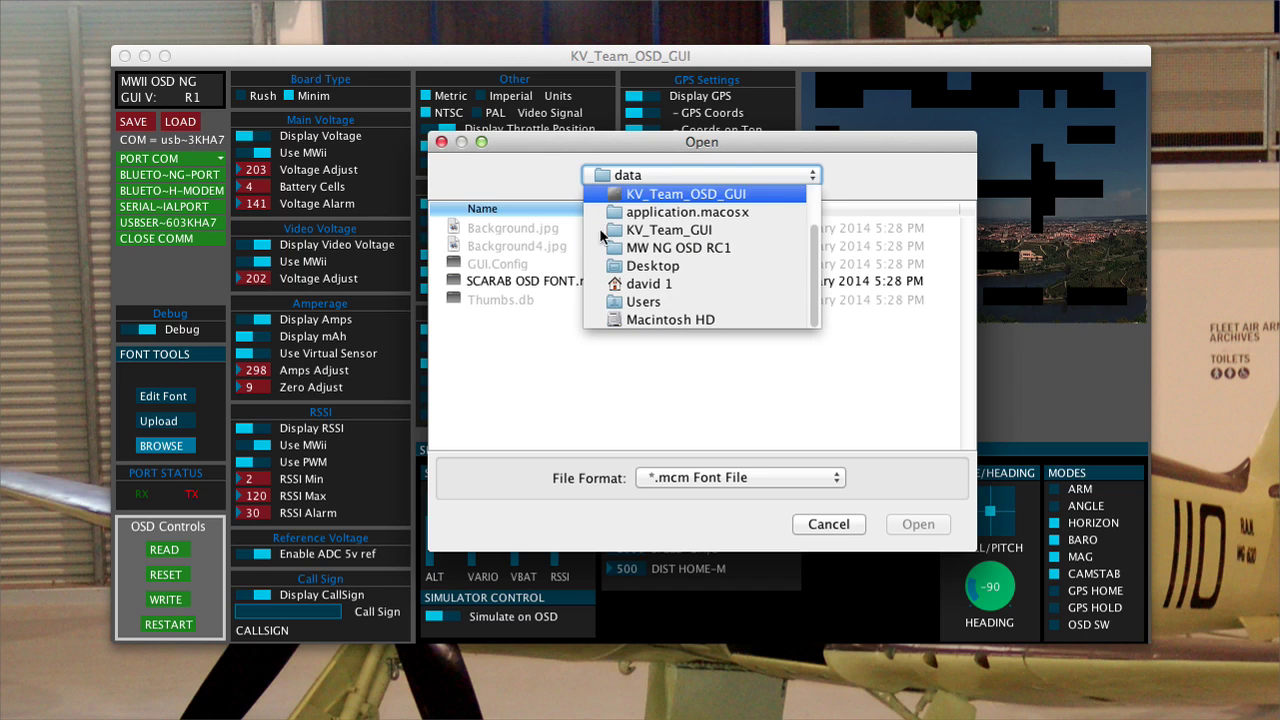
click(646, 265)
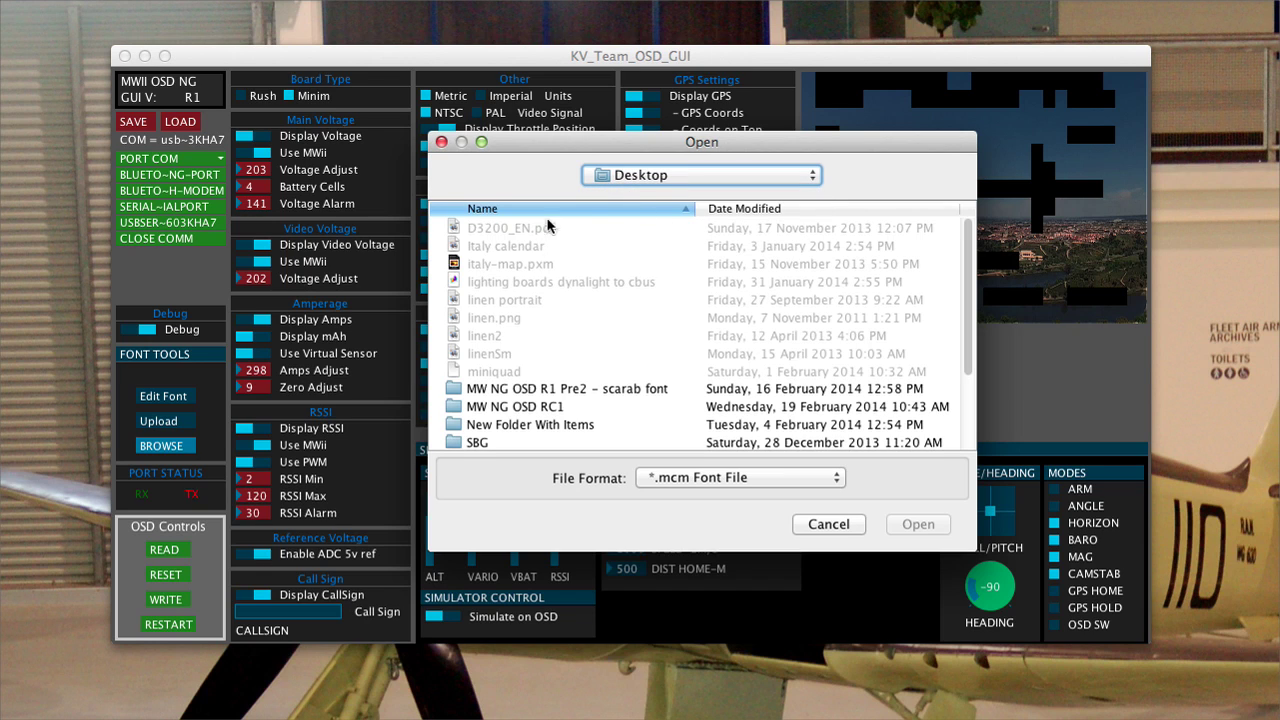
double_click(506, 407)
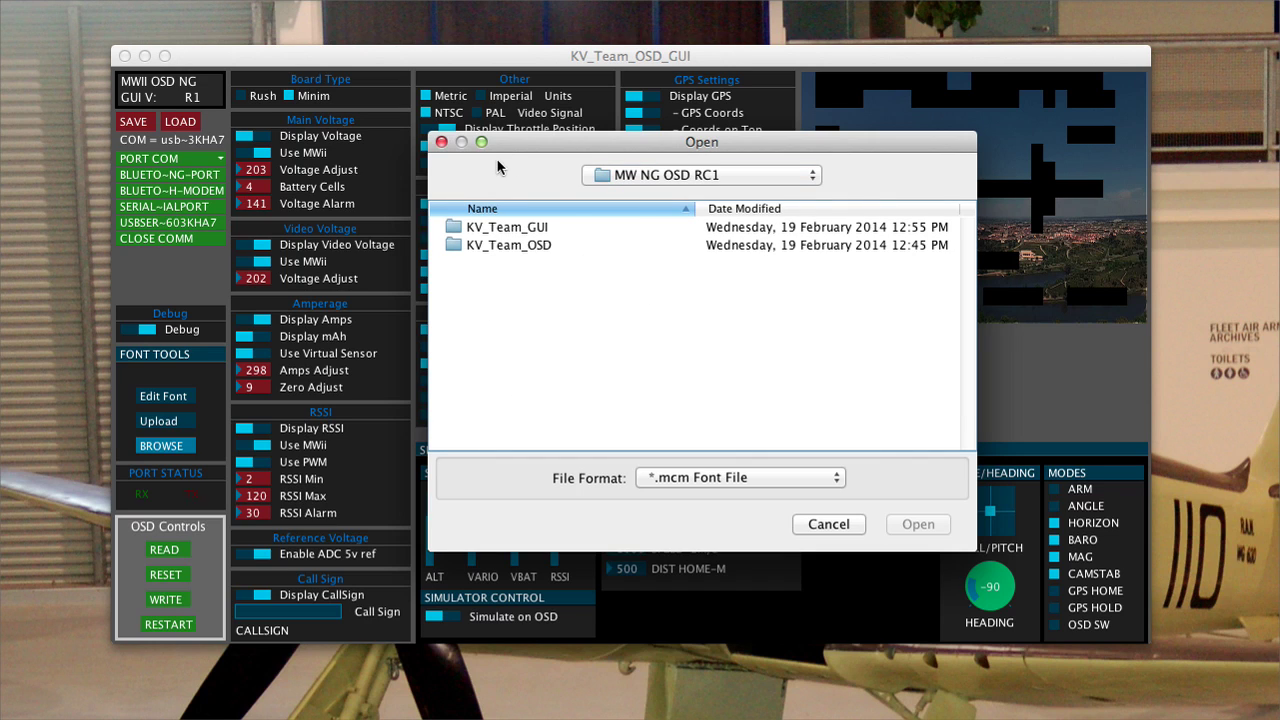
click(458, 230)
double_click(458, 230)
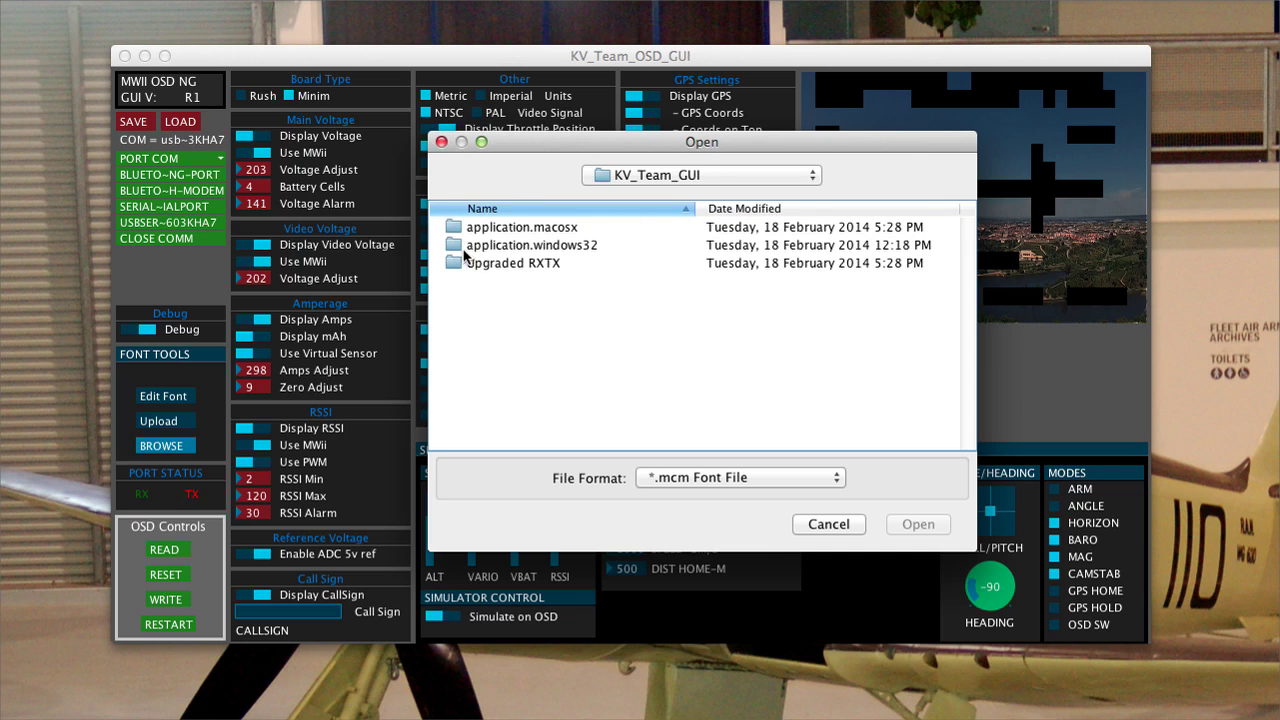
double_click(457, 248)
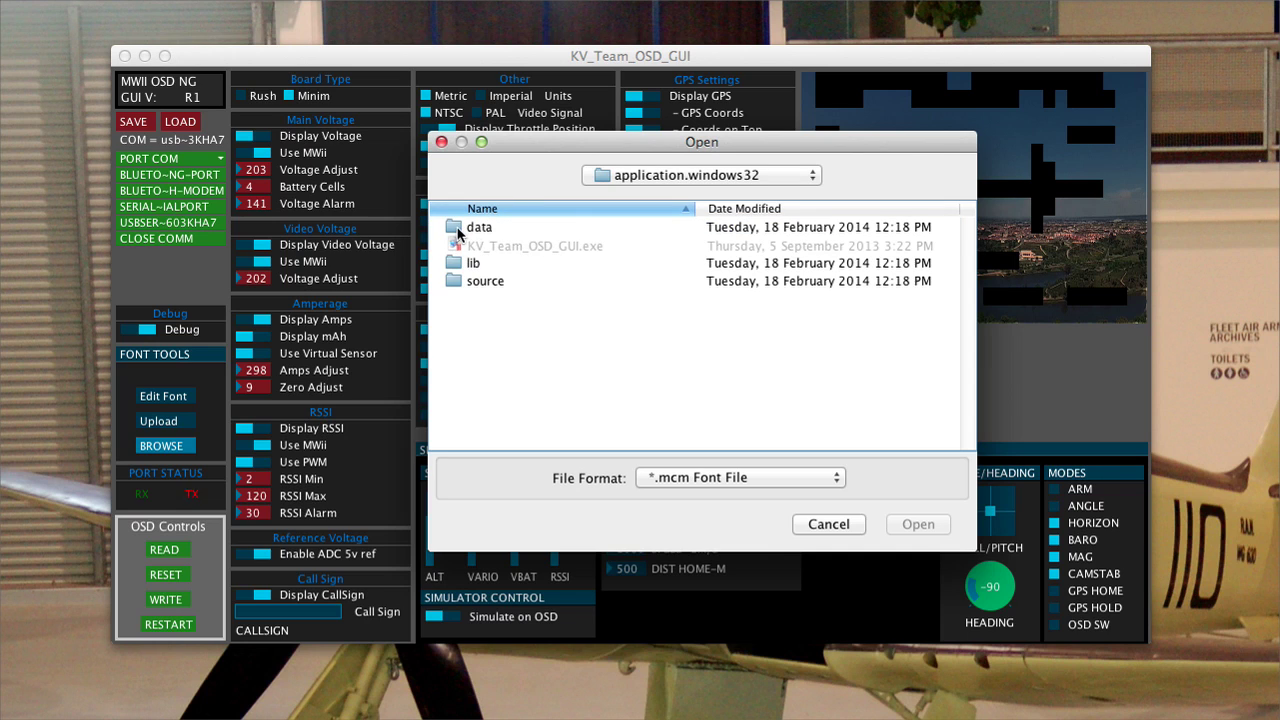
double_click(458, 230)
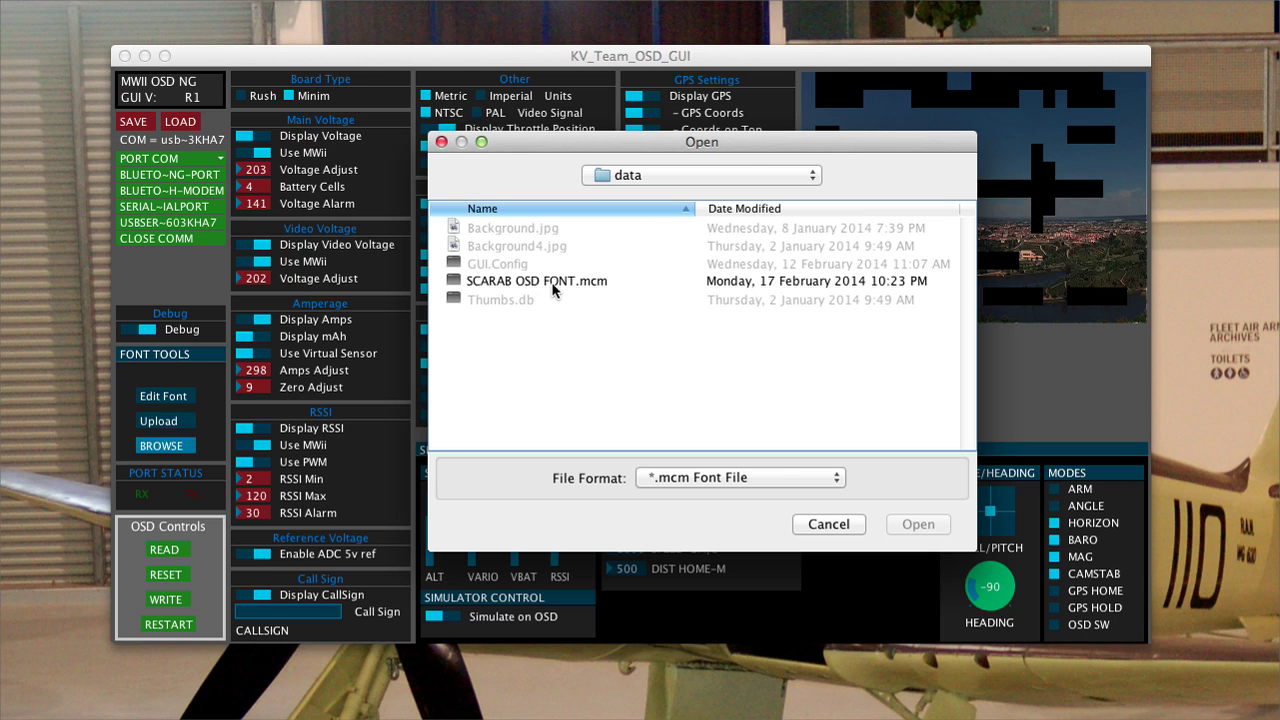
Load the font file SCARAB OSD FONT.mcm and dismiss the load message.
click(555, 284)
click(908, 525)
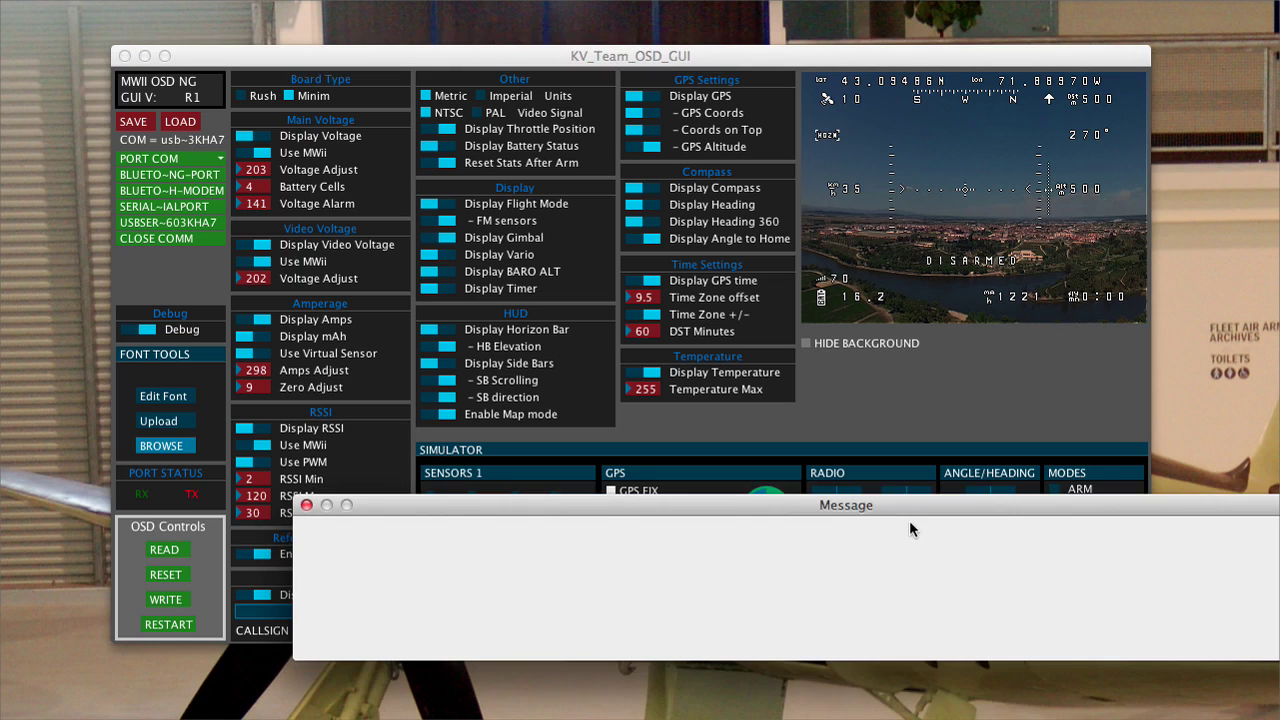
drag(1080, 587, 775, 411)
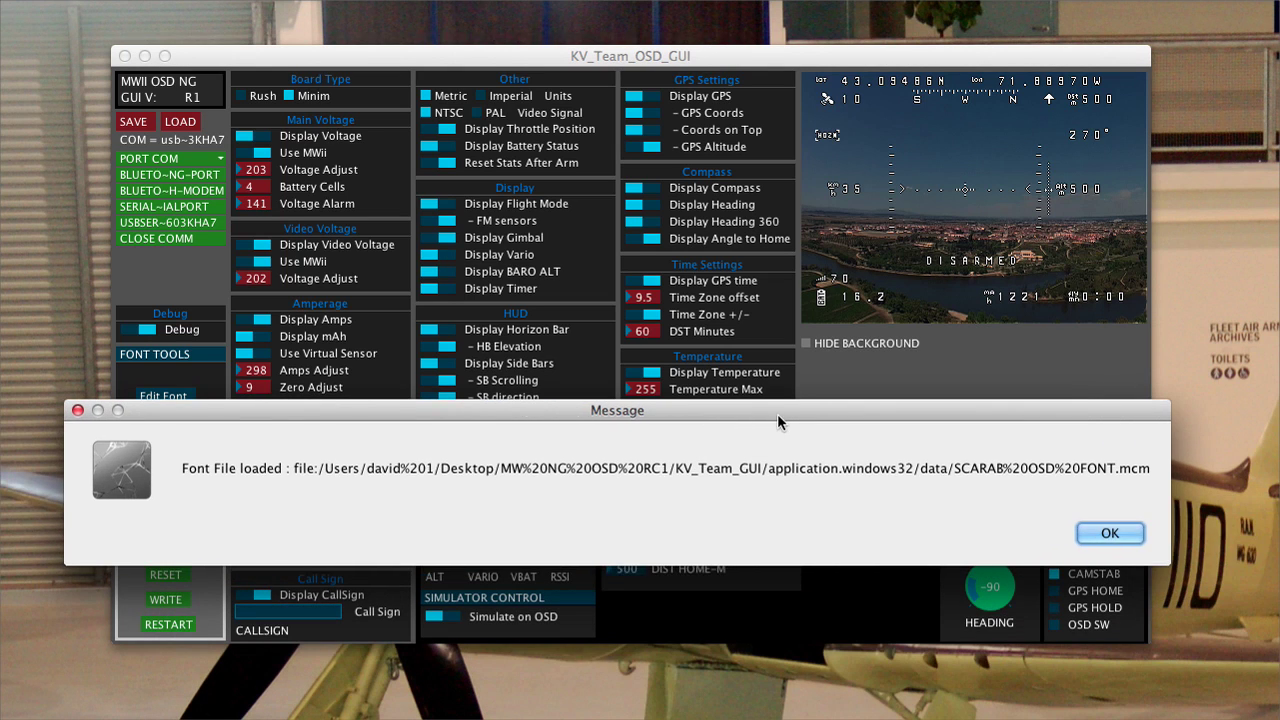
click(1104, 533)
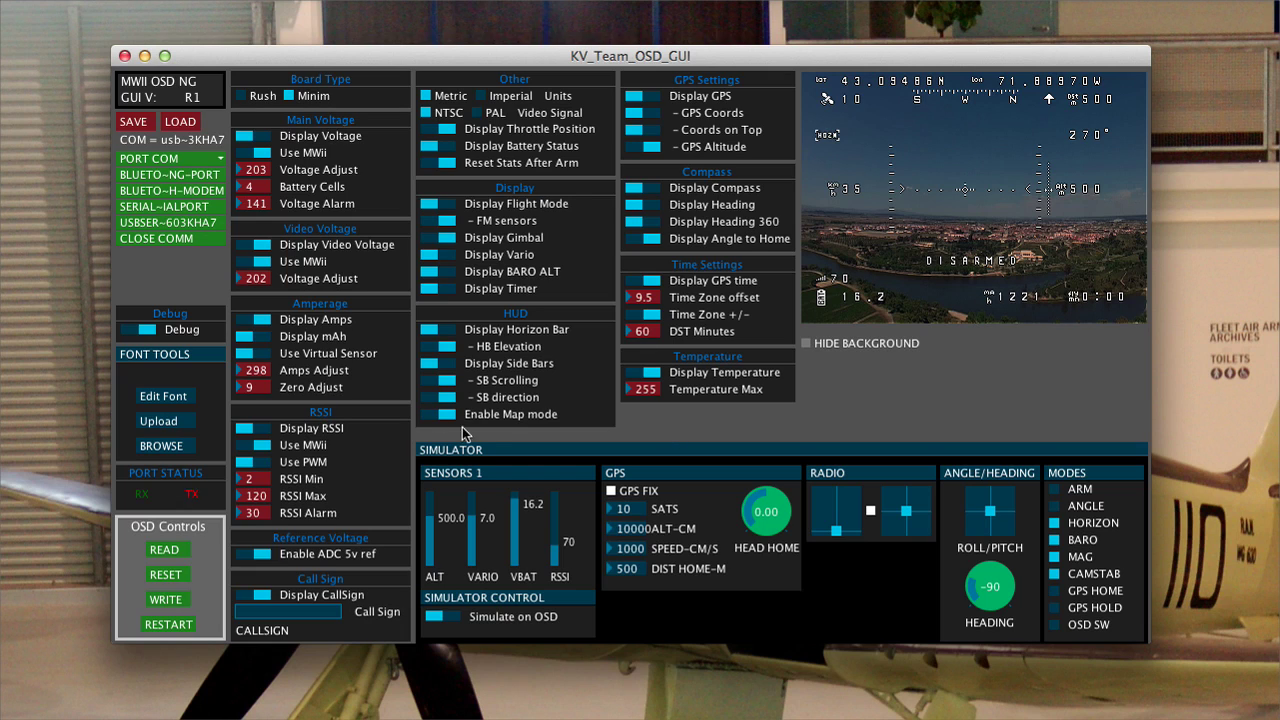
Upload the loaded font to the OSD and reset the OSD memory.
click(161, 422)
click(160, 577)
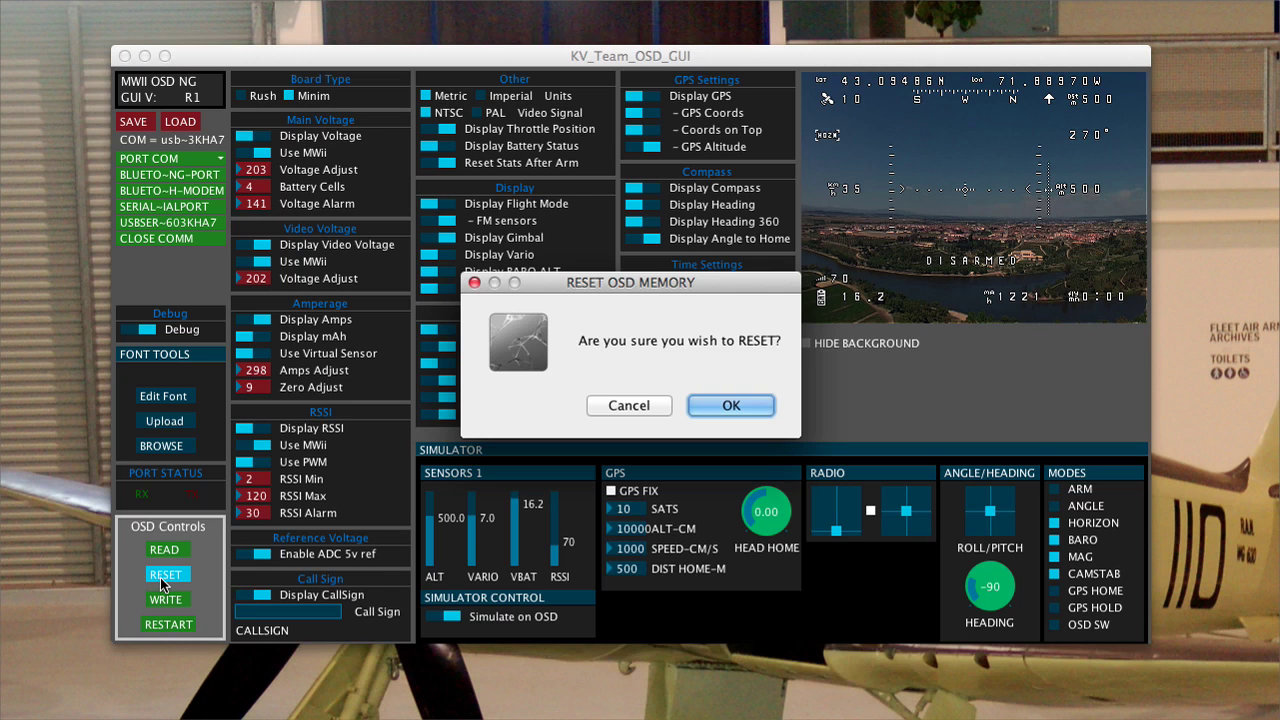
click(737, 405)
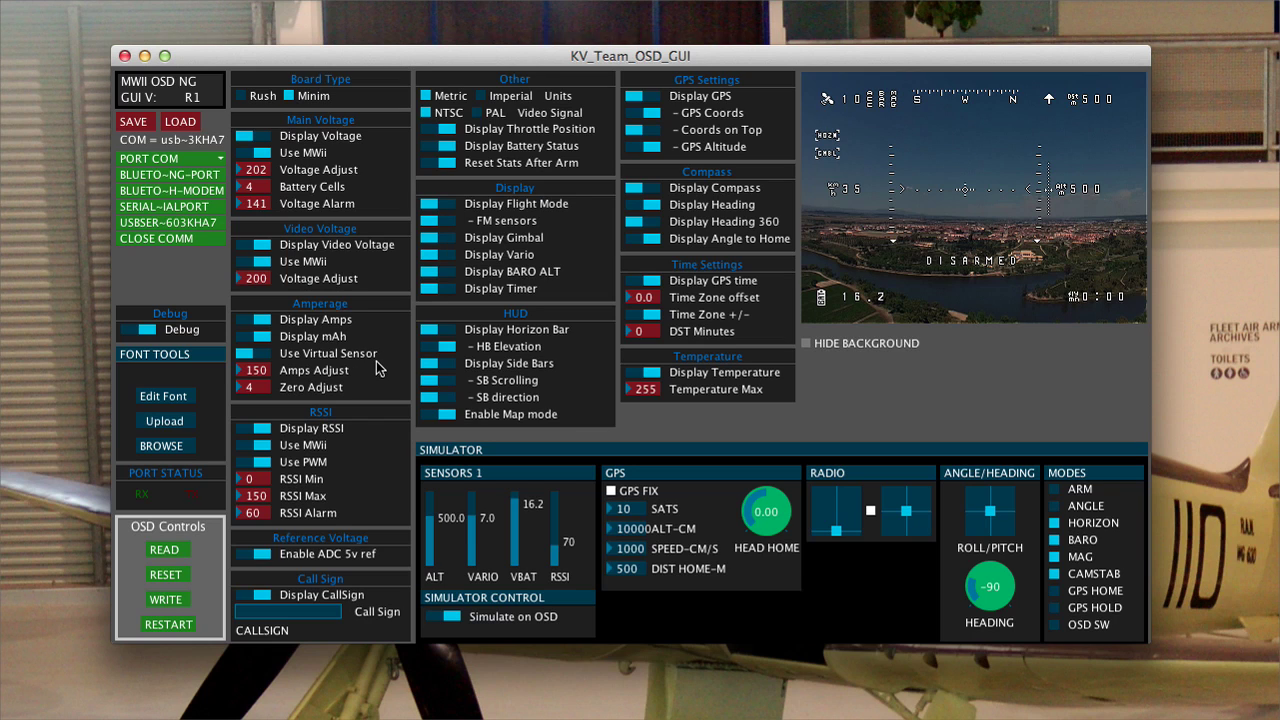
Turn on Display mAh in the amperage settings and set Amps Adjust to 300.
click(243, 341)
drag(268, 370, 406, 403)
drag(476, 327, 472, 528)
Turn on Display RSSI and set the RSSI Alarm to 40.
click(246, 432)
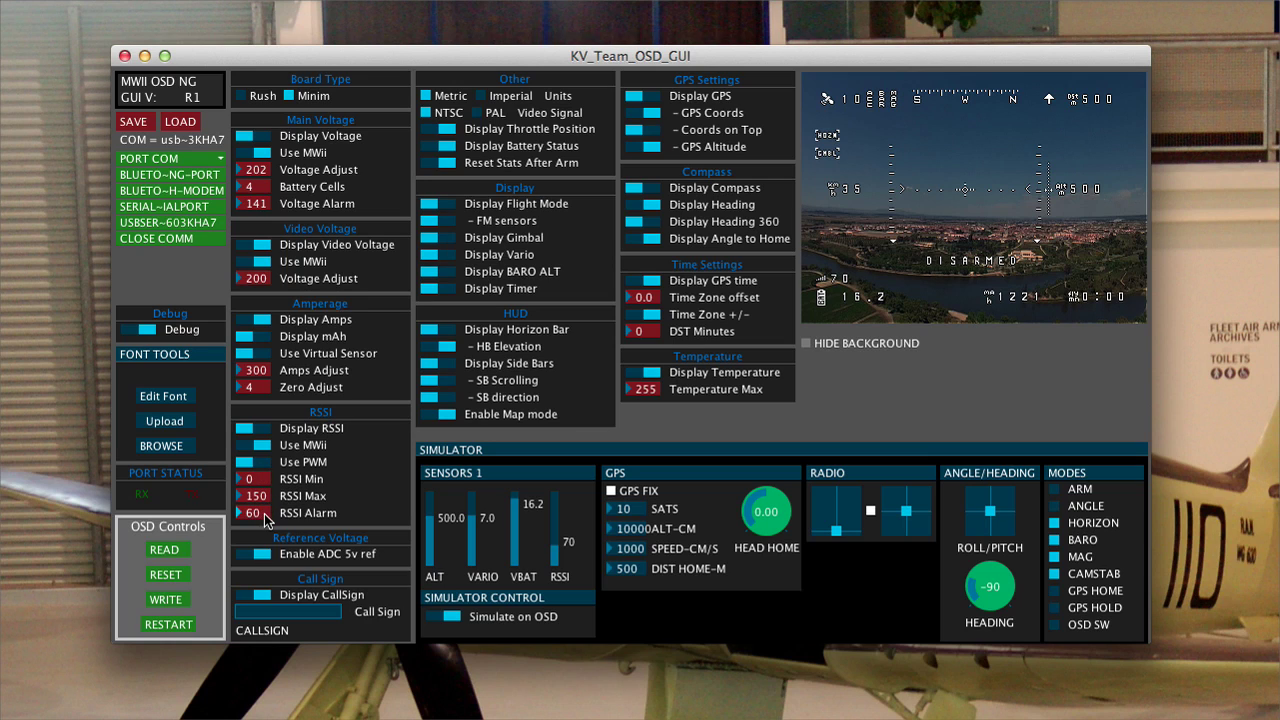
mouse_move(264, 514)
mouse_down()
mouse_move(252, 518)
mouse_move(256, 506)
mouse_up()
drag(287, 514, 301, 500)
Enter the call sign "Deet Vamp", turn on its display, and write the settings to the OSD.
click(285, 615)
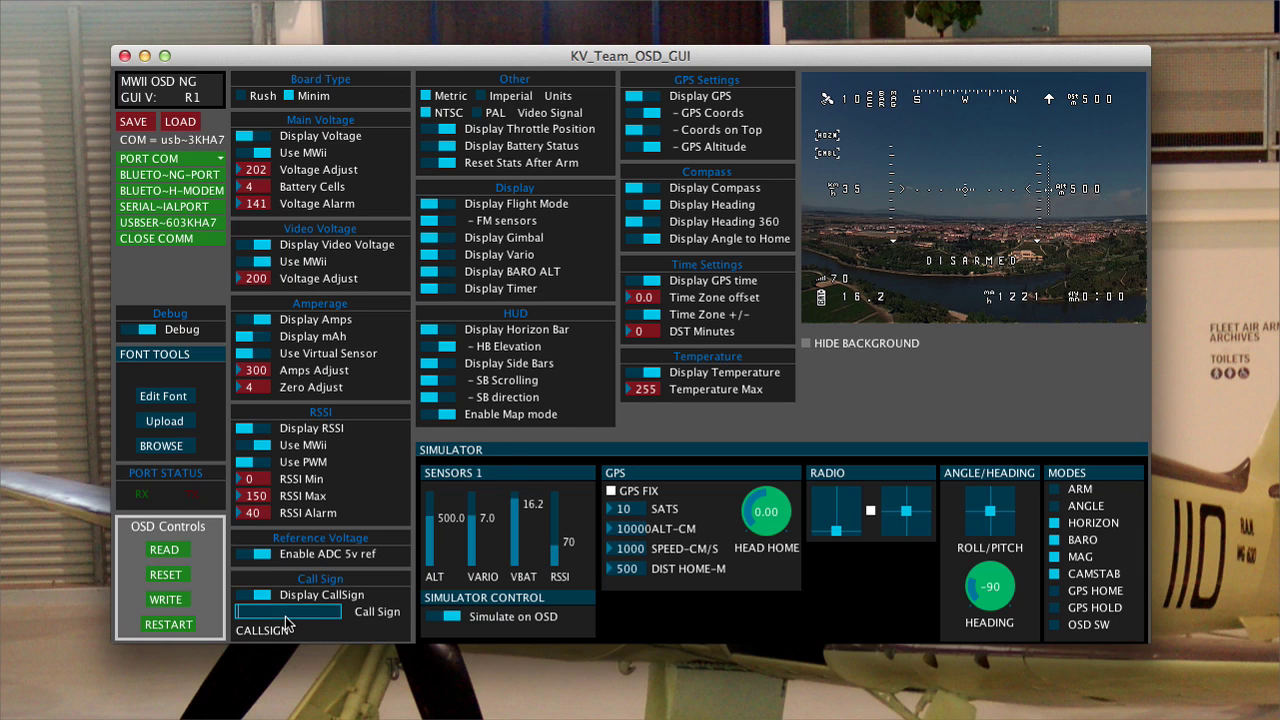
text(Deet Vamp)
click(243, 596)
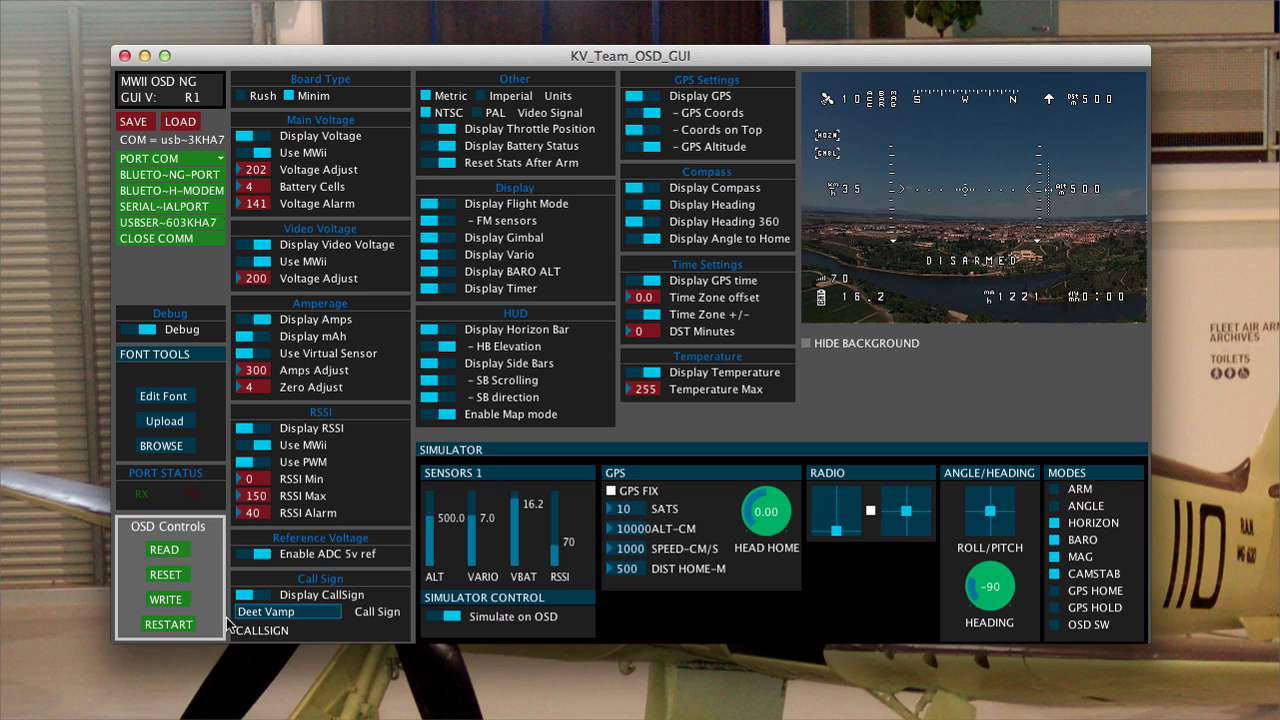
click(172, 605)
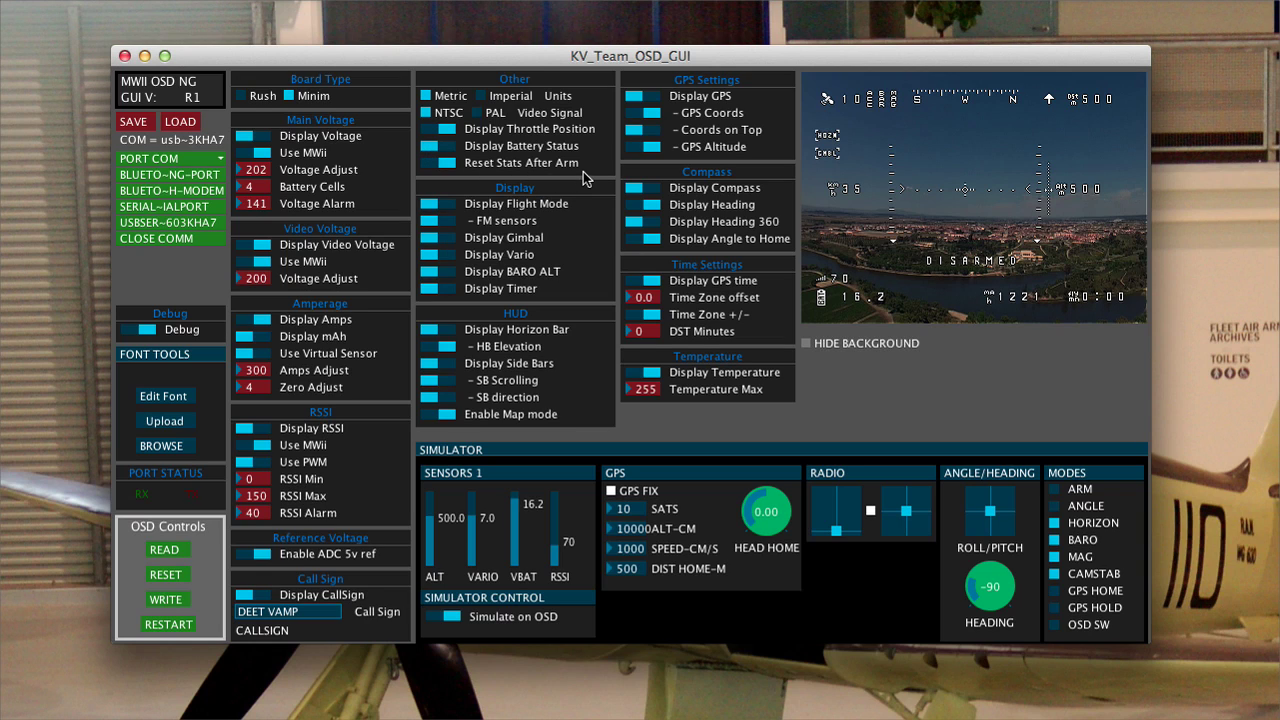
Try enabling Reset Stats After Arm and write the settings to the OSD.
click(431, 162)
click(159, 598)
Turn off the FM sensors and Display Gimbal options and write the settings to the OSD.
click(448, 221)
click(429, 221)
click(447, 240)
click(435, 240)
click(455, 238)
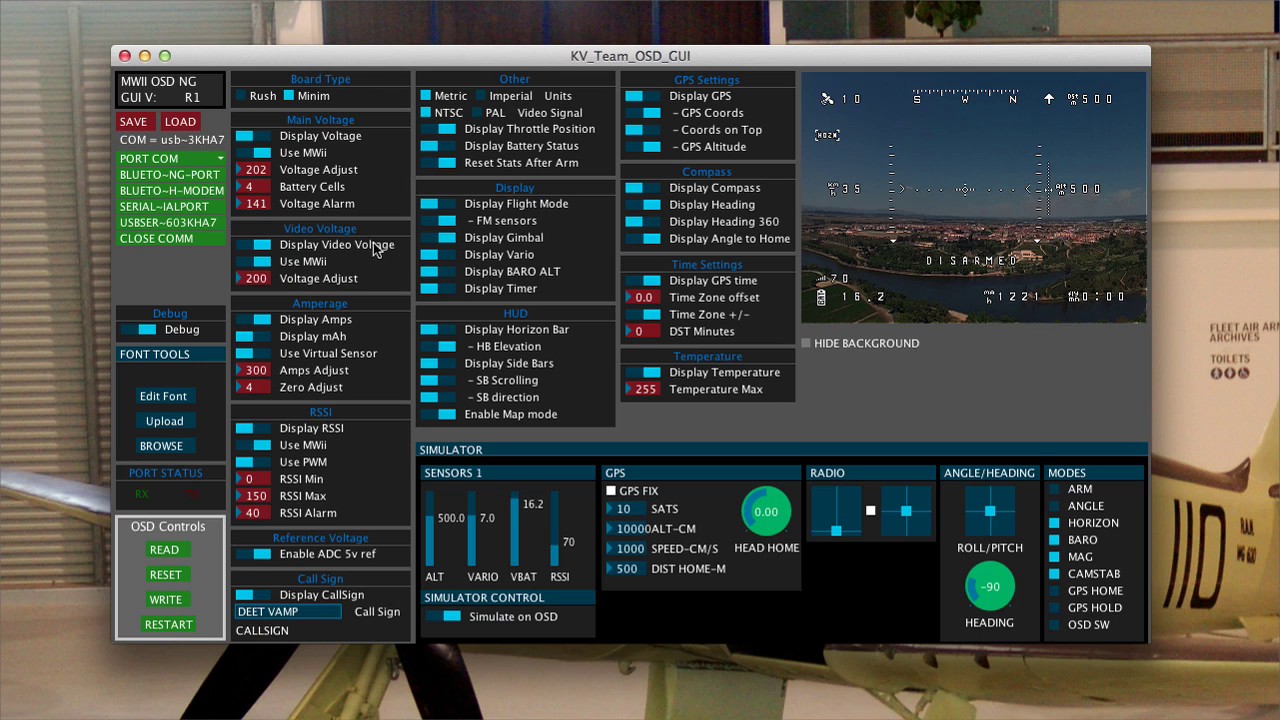
click(162, 599)
Turn on Simulate on OSD, tilt the simulated roll/pitch off centre, and write the settings to the OSD.
click(440, 617)
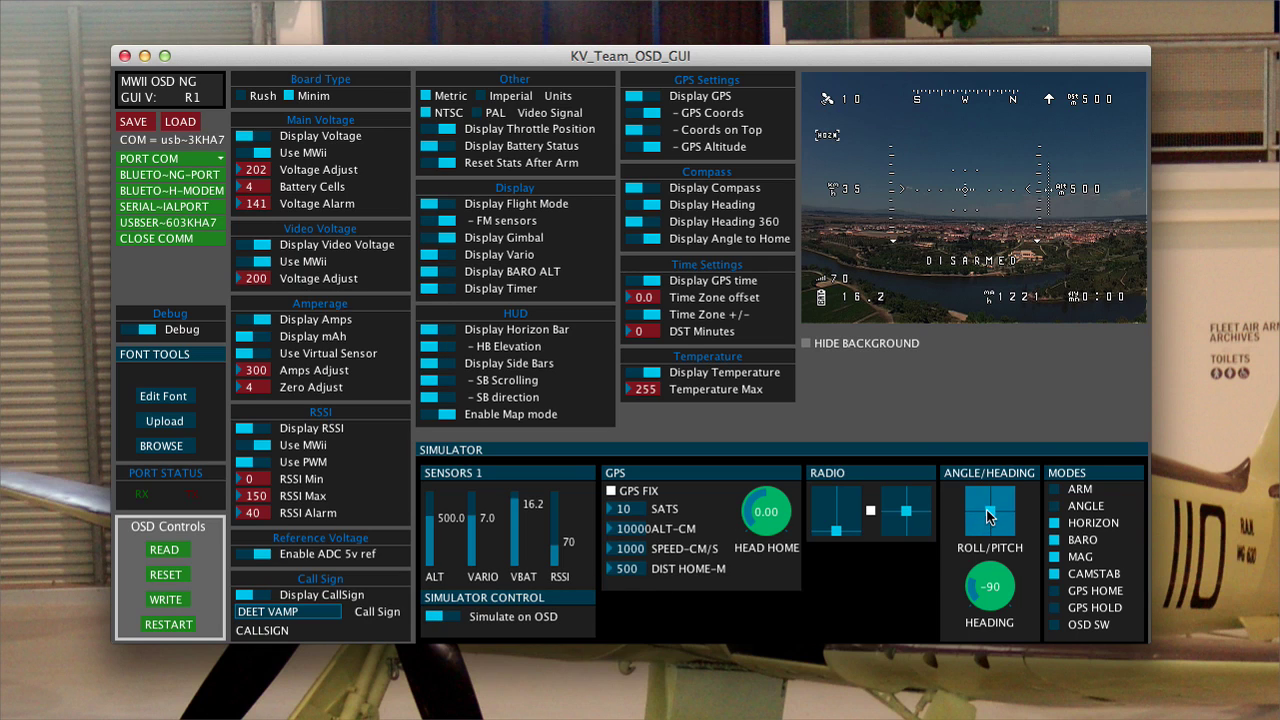
mouse_move(988, 513)
mouse_down()
mouse_move(1007, 514)
mouse_move(983, 520)
mouse_move(989, 498)
mouse_move(988, 527)
mouse_move(1001, 508)
mouse_move(992, 513)
mouse_up()
drag(997, 515, 1000, 530)
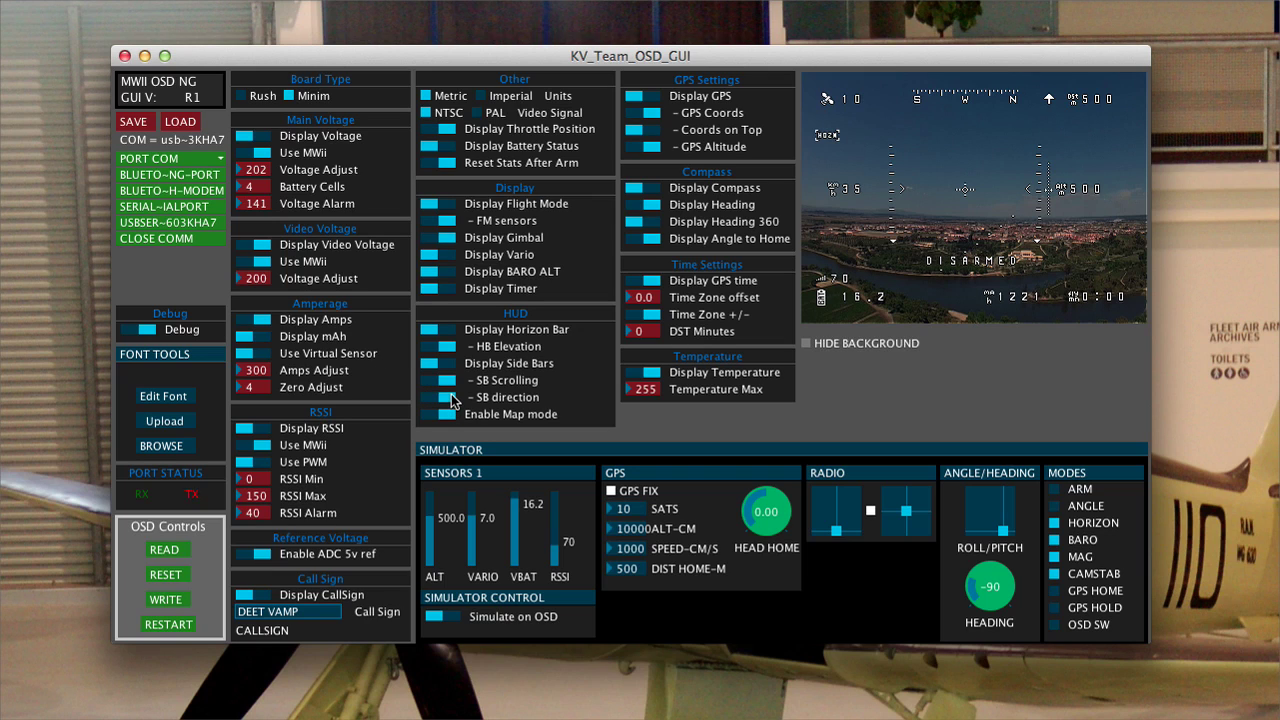
click(165, 599)
Turn on GPS Coords, and try toggling Enable Map mode and GPS Altitude.
click(446, 414)
click(636, 112)
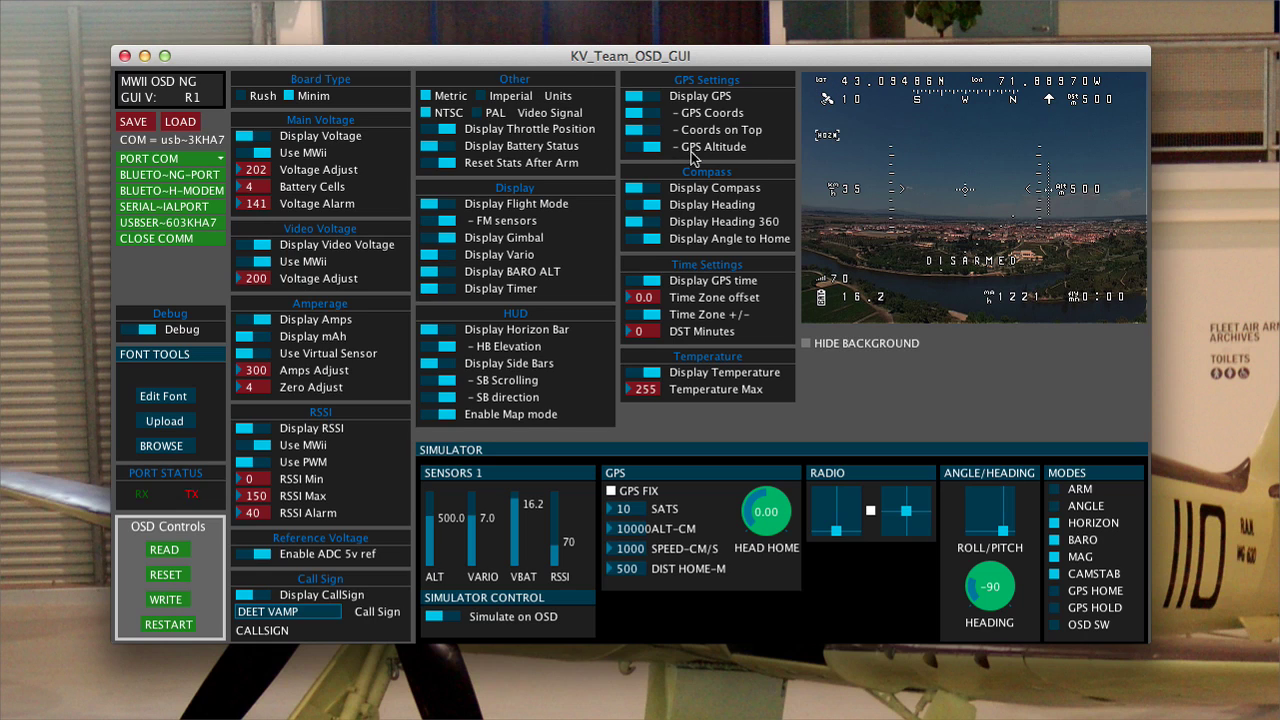
click(630, 147)
click(658, 150)
Try the compass Display Heading option with Heading 360 off and on, and switch the heading display back off.
click(634, 204)
click(634, 206)
click(654, 206)
click(642, 205)
click(652, 222)
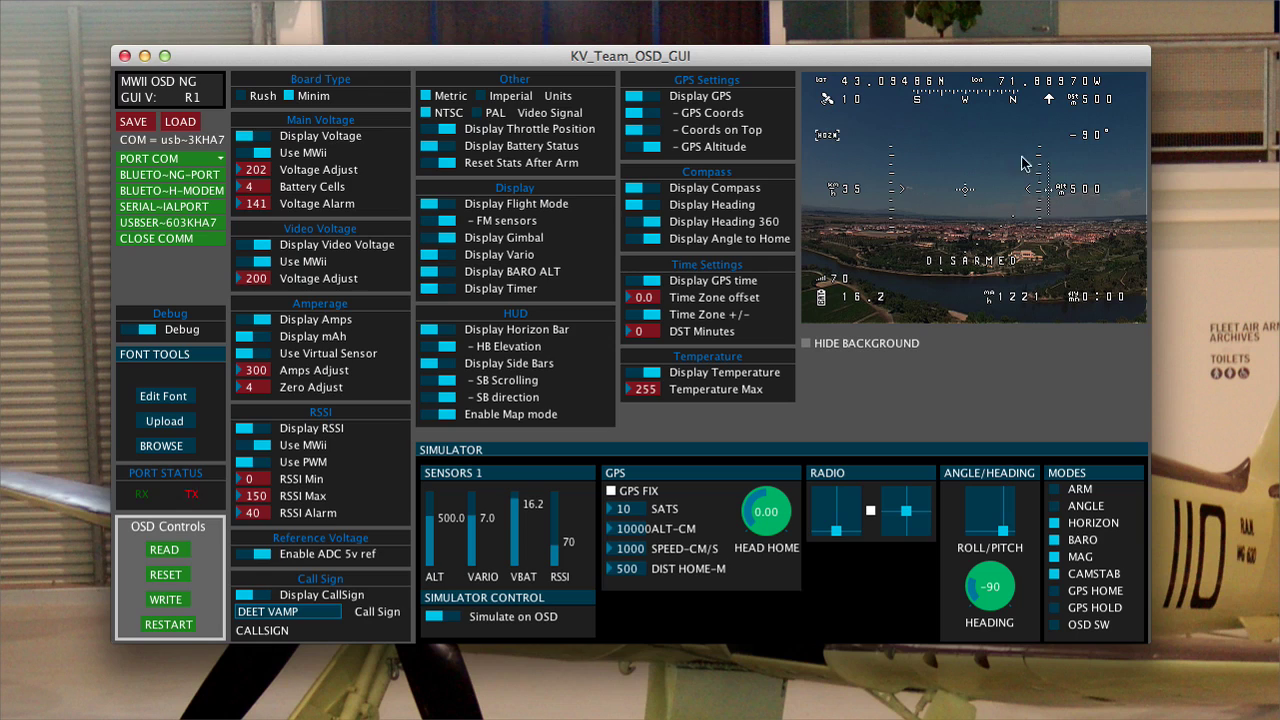
click(629, 221)
click(654, 207)
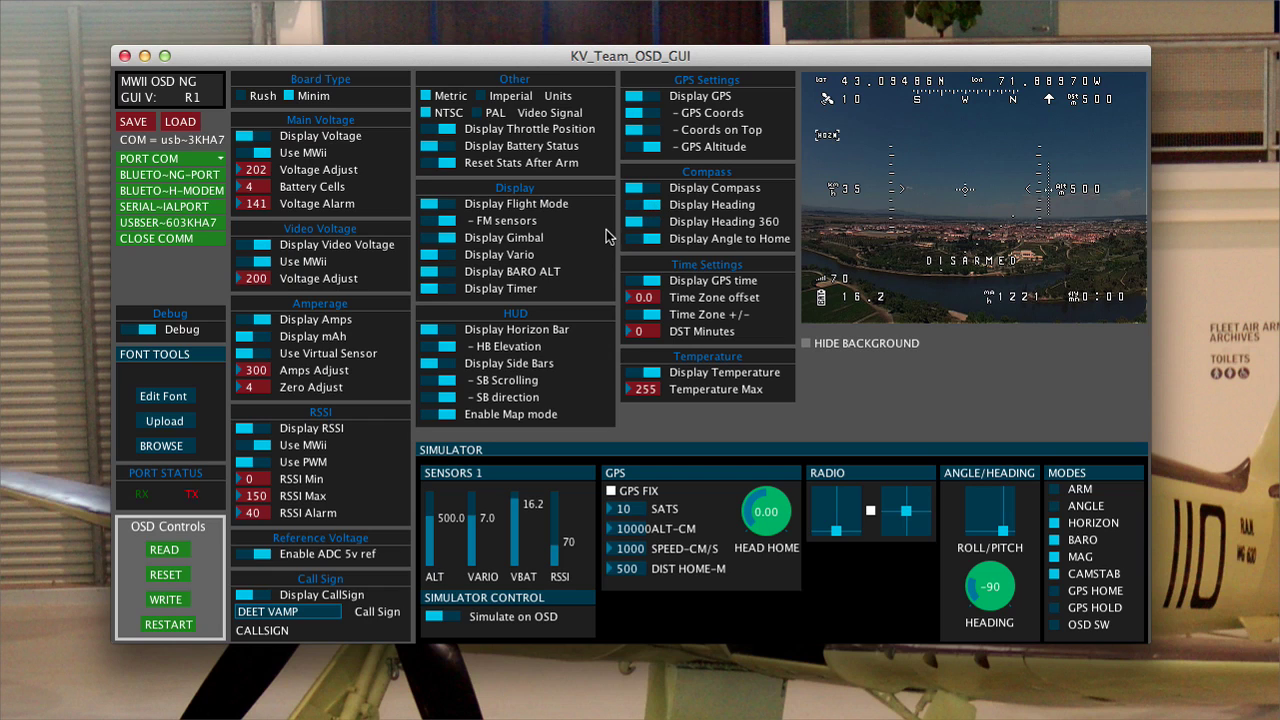
Turn on Display Angle to Home in the compass settings and Display GPS time in the time settings.
click(634, 238)
click(631, 281)
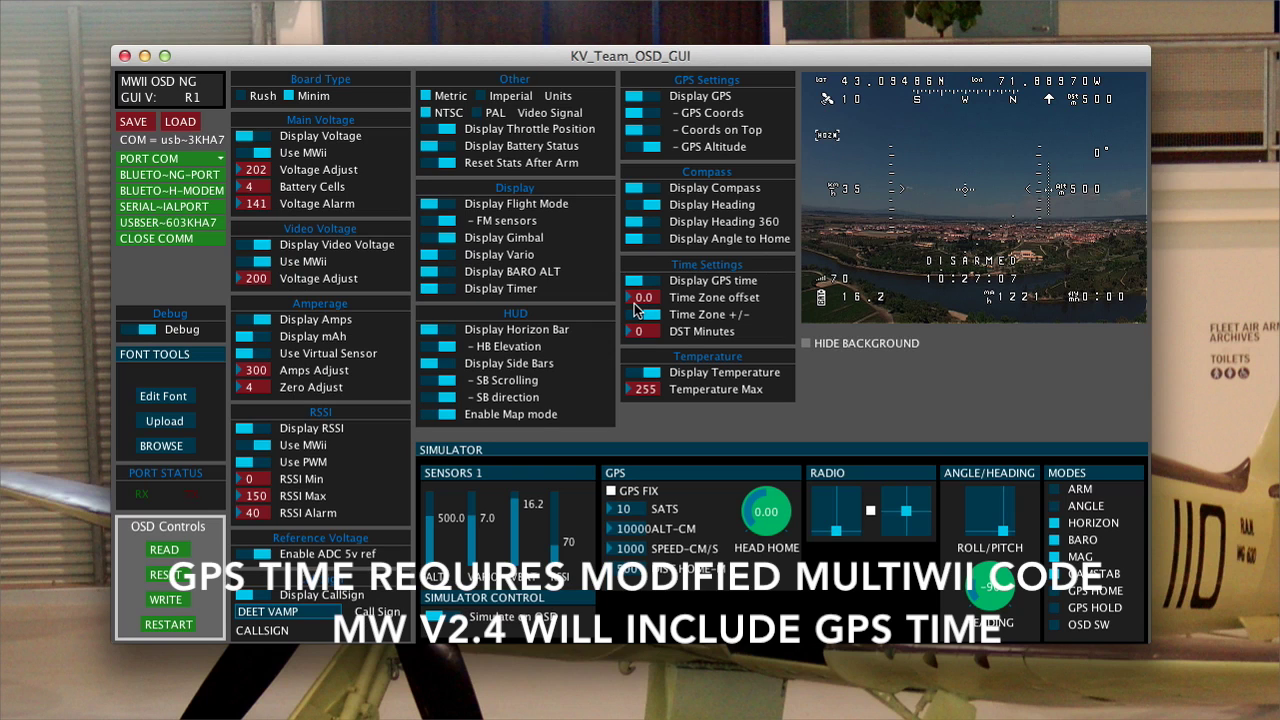
Set the Time Zone offset to 9.5 and DST Minutes to 60, keeping the Time Zone +/- switch as it was.
drag(634, 303, 704, 342)
click(648, 315)
click(660, 315)
drag(646, 332, 705, 356)
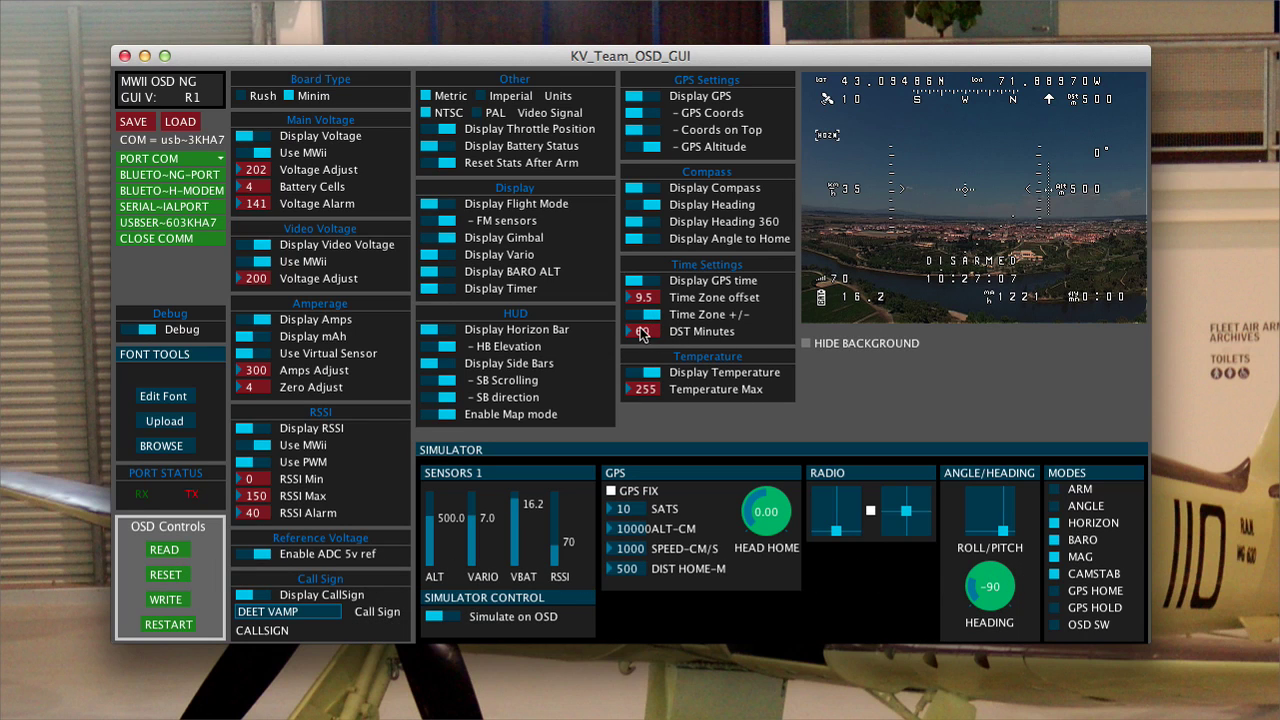
mouse_move(642, 332)
mouse_down()
mouse_move(644, 346)
mouse_move(651, 335)
mouse_up()
Turn off Display GPS time and write the settings to the OSD.
click(651, 283)
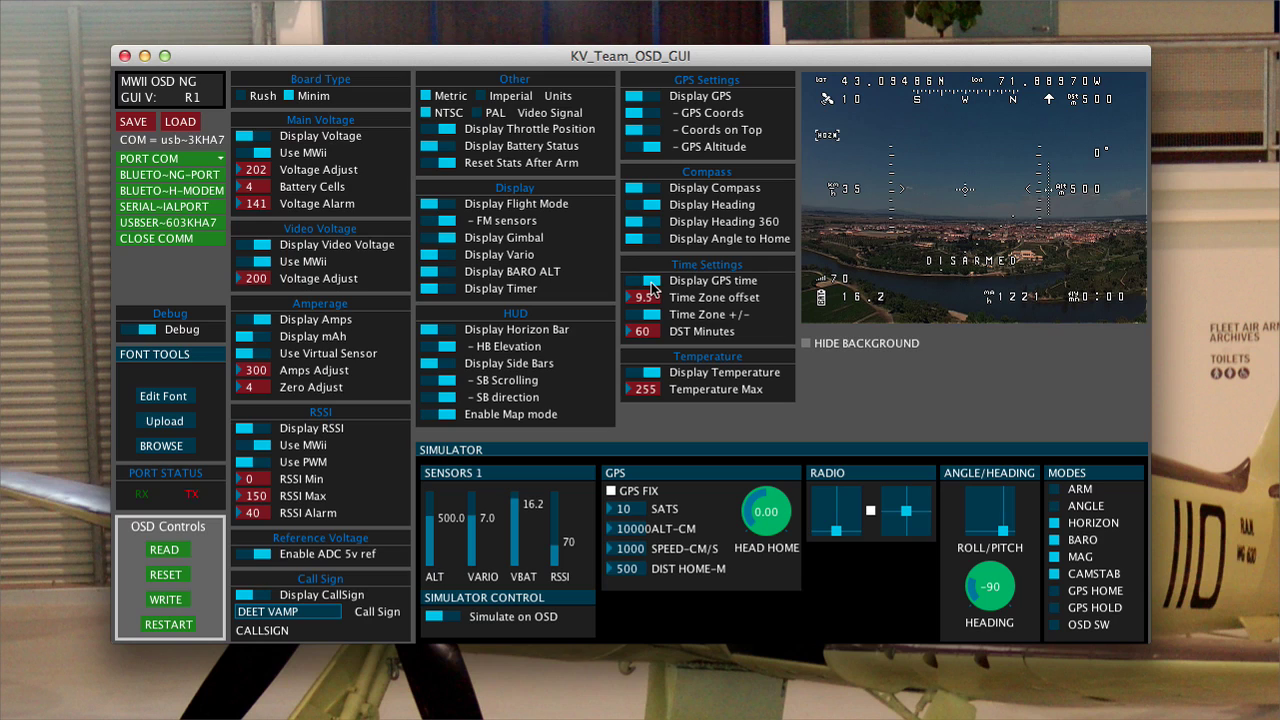
click(164, 599)
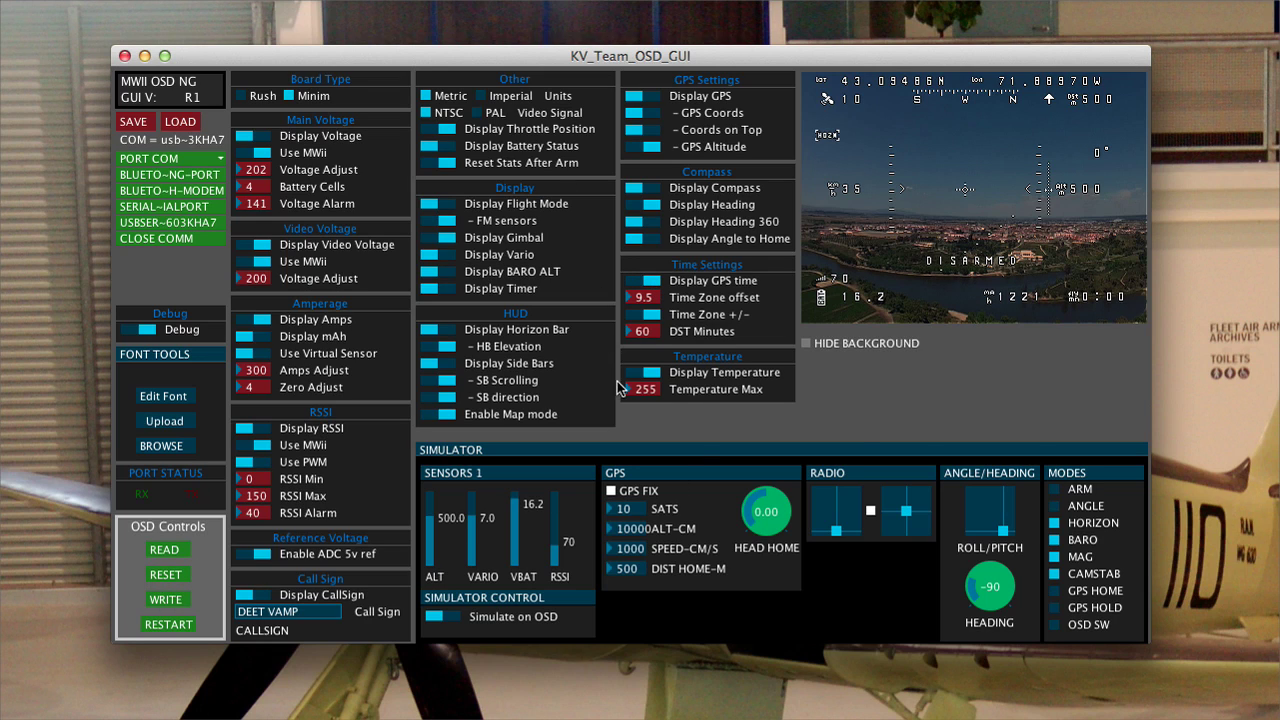